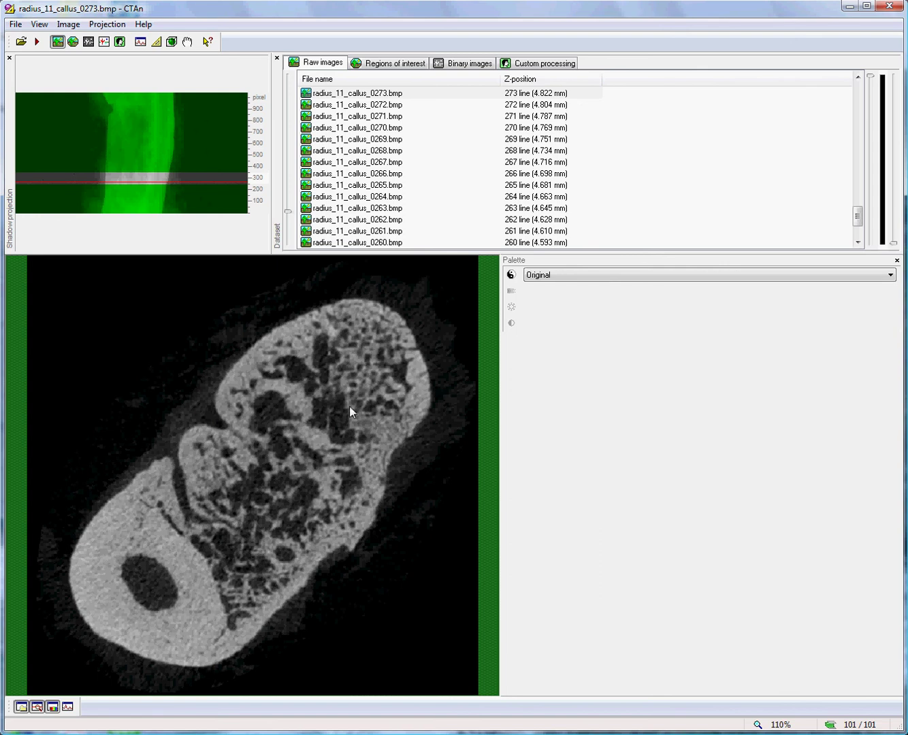
Trace a polygon ROI on slice 0273, then reload radius_11_callus_.roi to restore the interpolated ROI
click(400, 66)
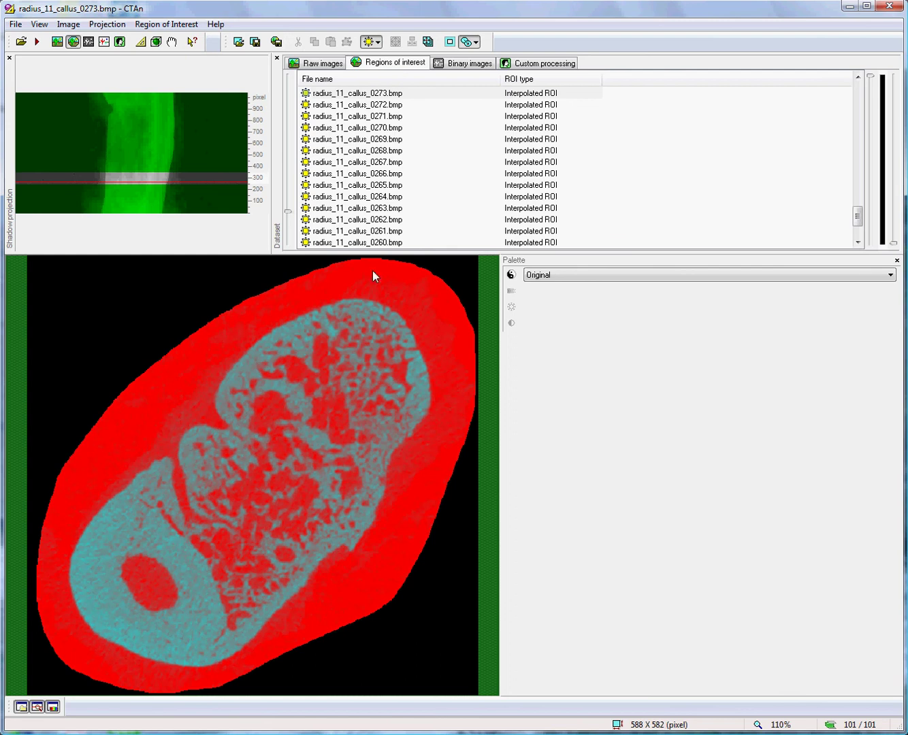
drag(122, 493, 133, 482)
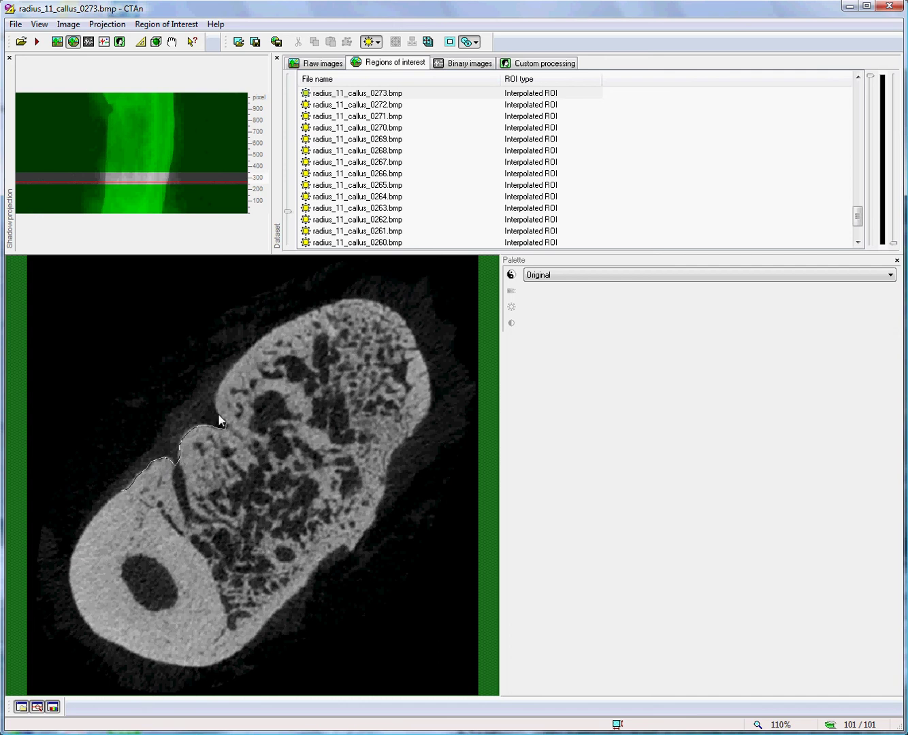
drag(237, 361, 238, 361)
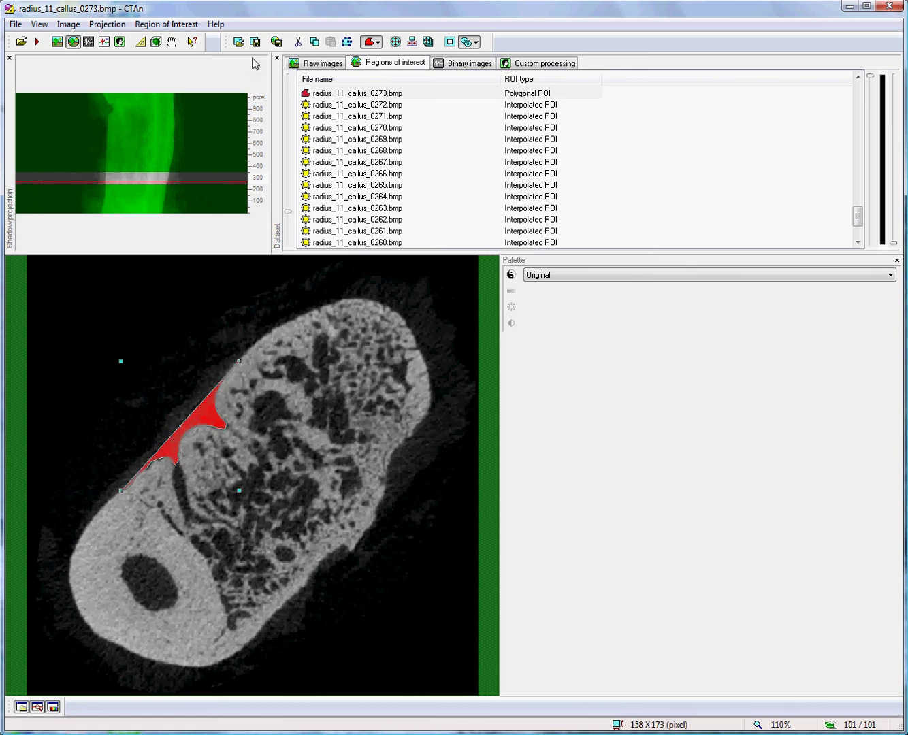
click(240, 42)
double_click(493, 310)
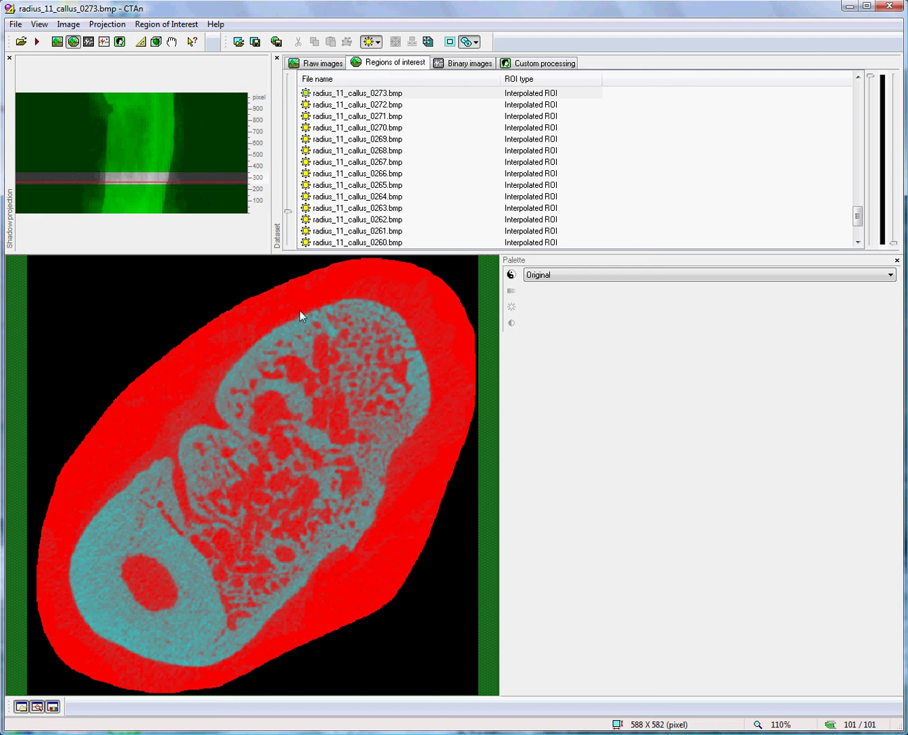
Run global Thresholding at Low 96, High 255 and view the binary image inside the ROI
click(468, 65)
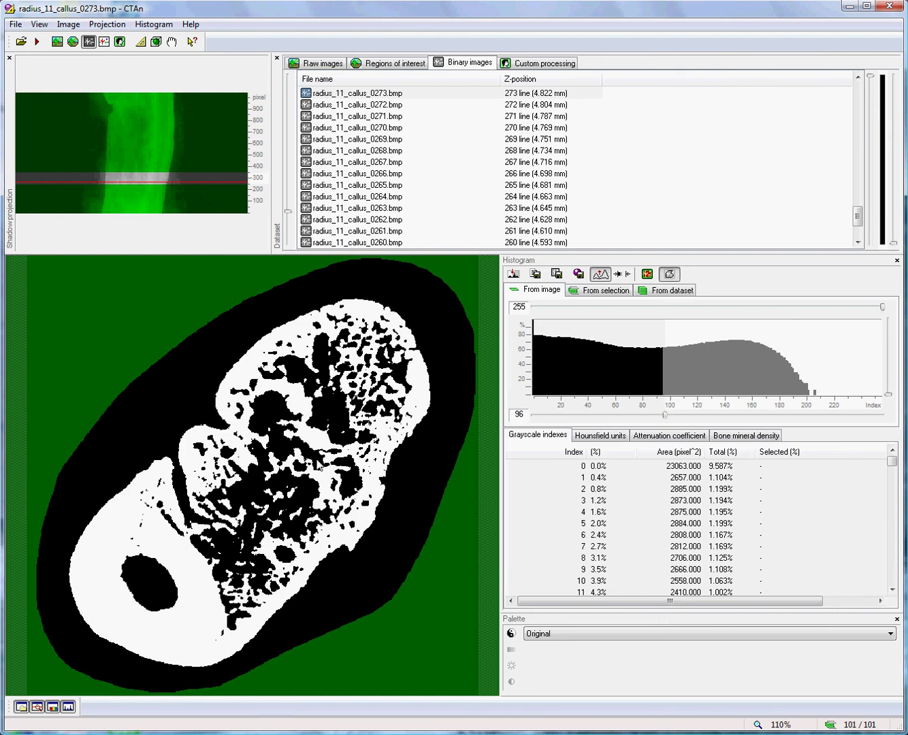
click(539, 69)
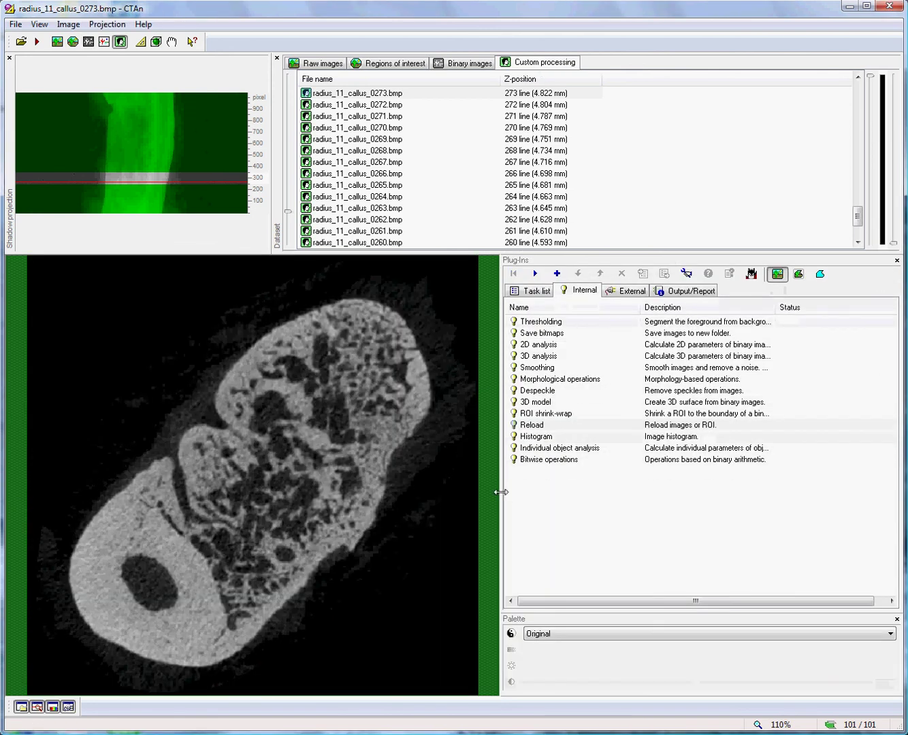
click(547, 326)
click(536, 274)
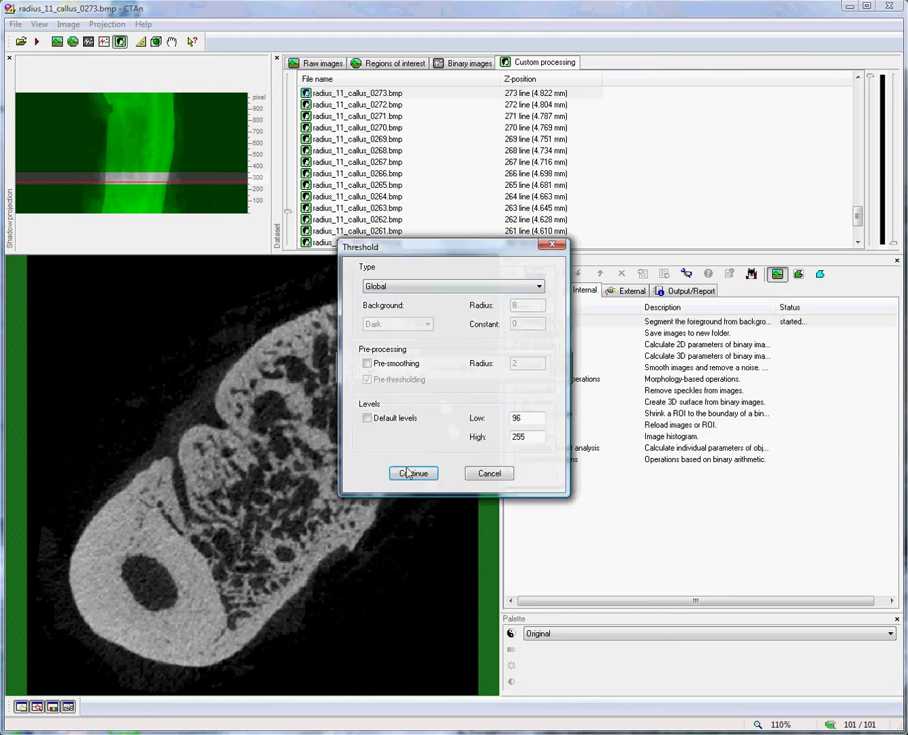
click(518, 420)
click(413, 477)
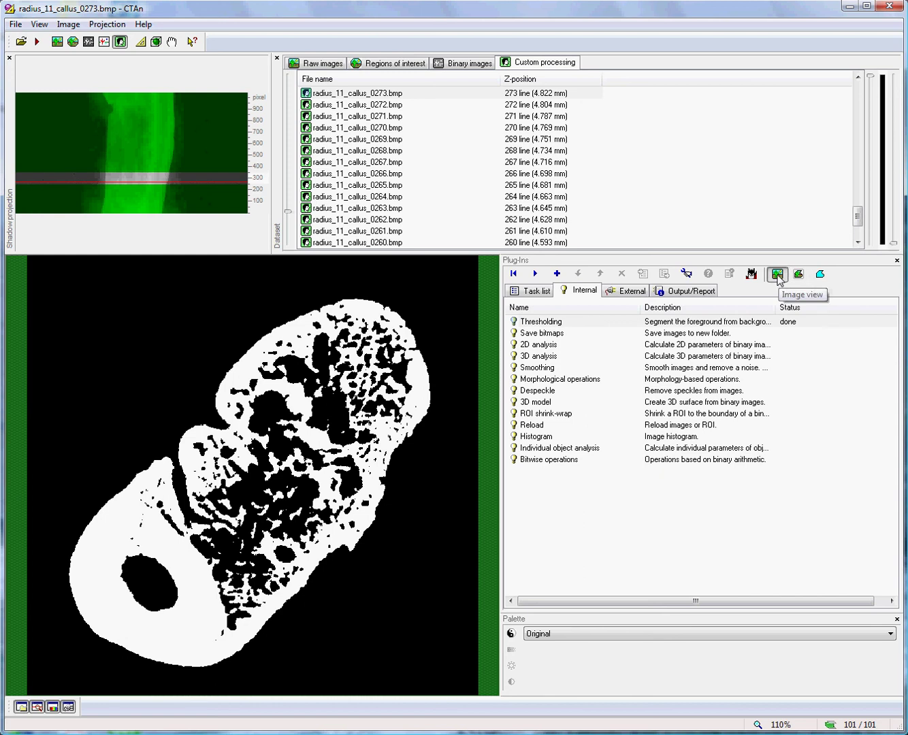
click(821, 275)
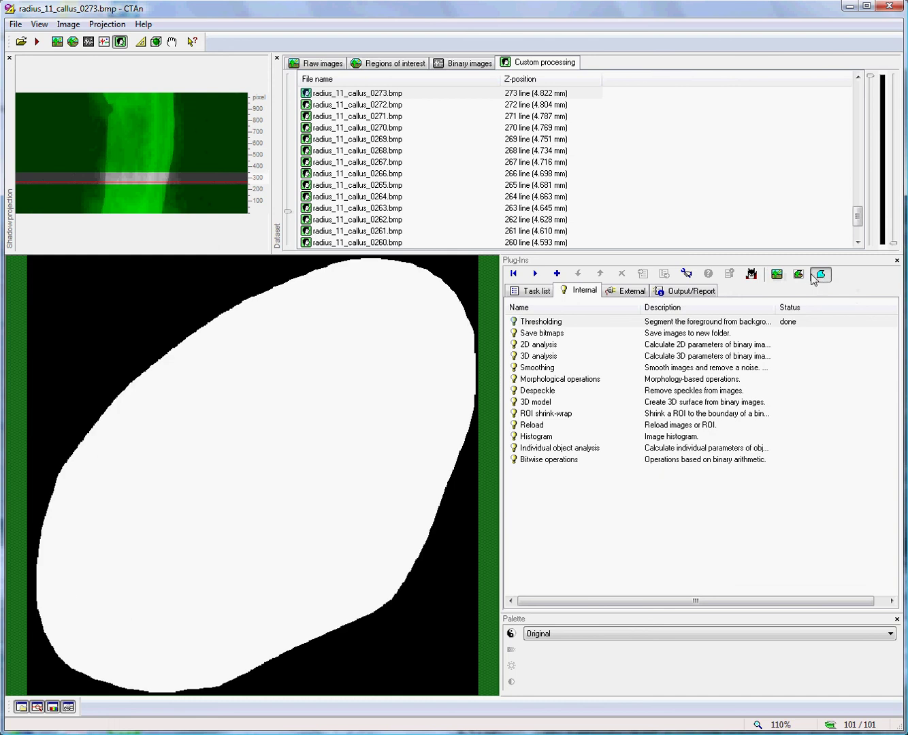
click(800, 275)
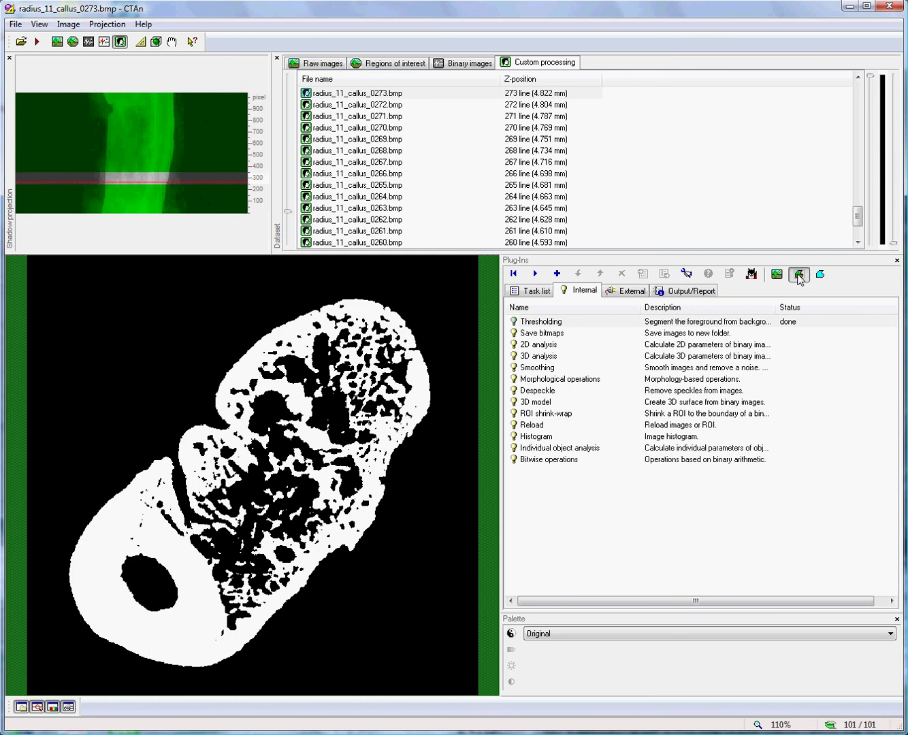
Despeckle the binary image, removing white speckles under 40 voxels in 3D space
click(544, 391)
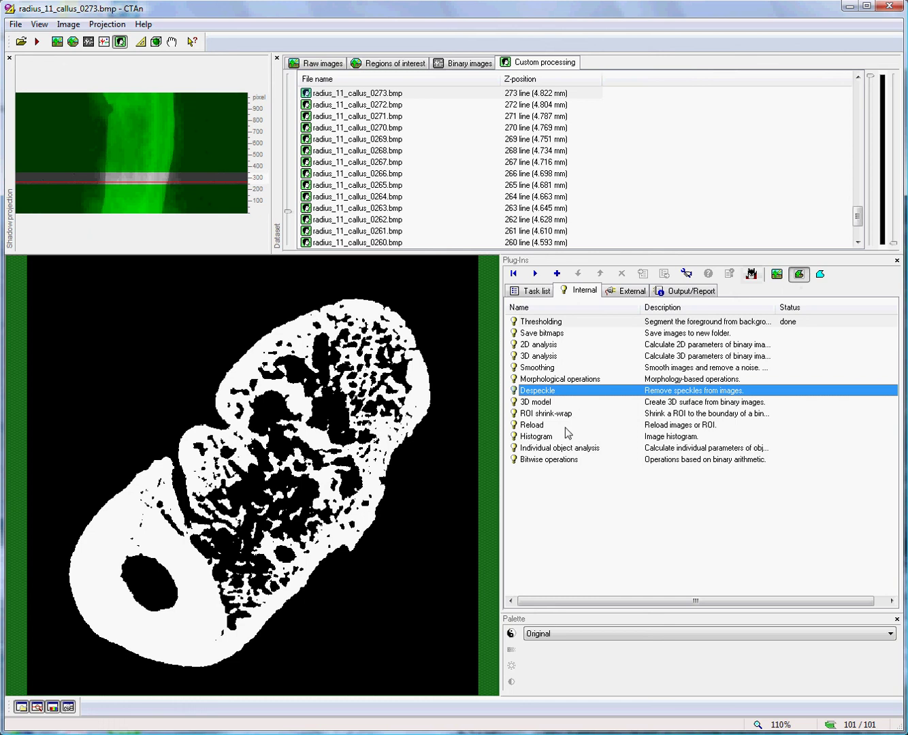
click(535, 274)
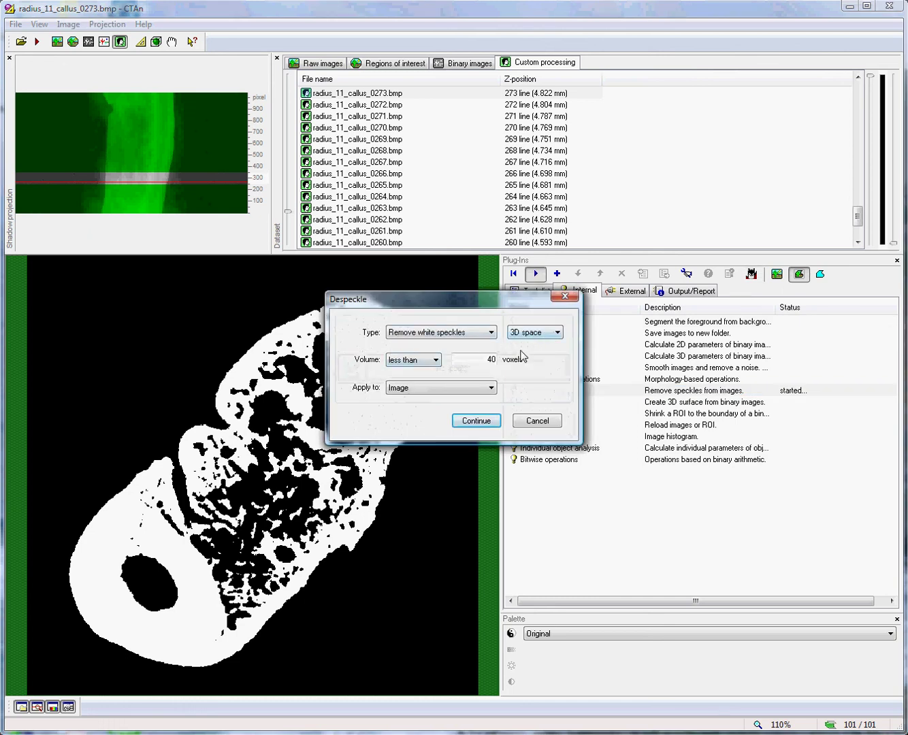
click(476, 421)
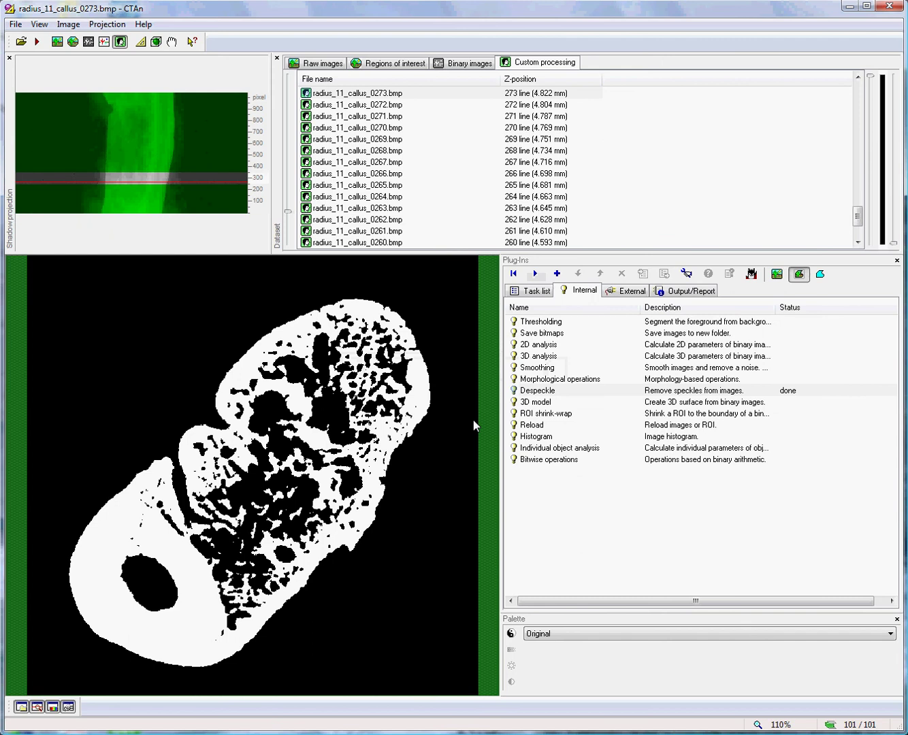
click(821, 276)
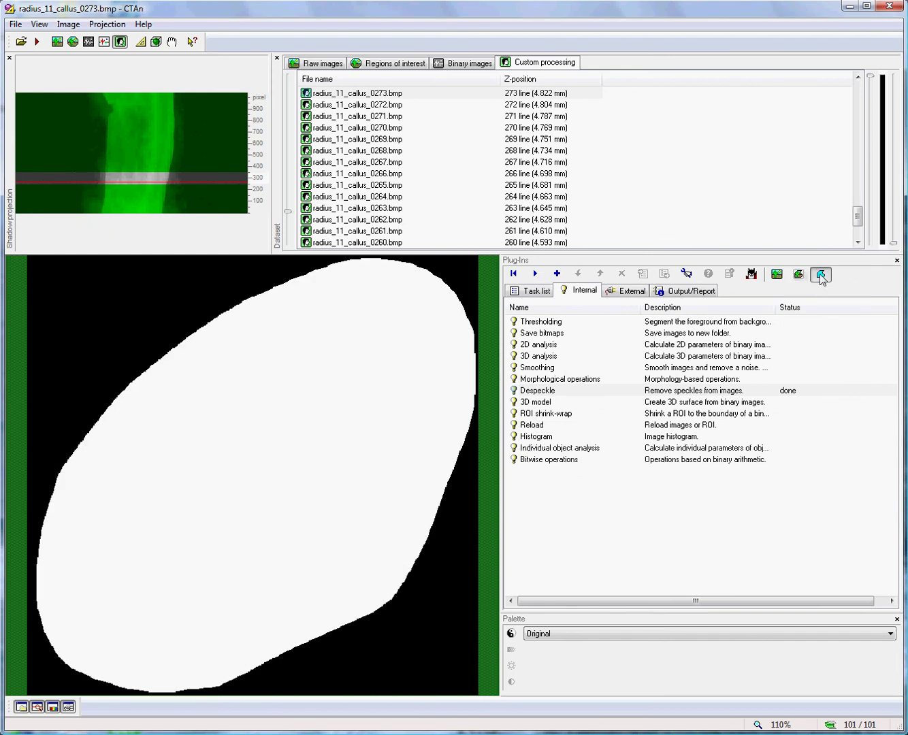
click(378, 68)
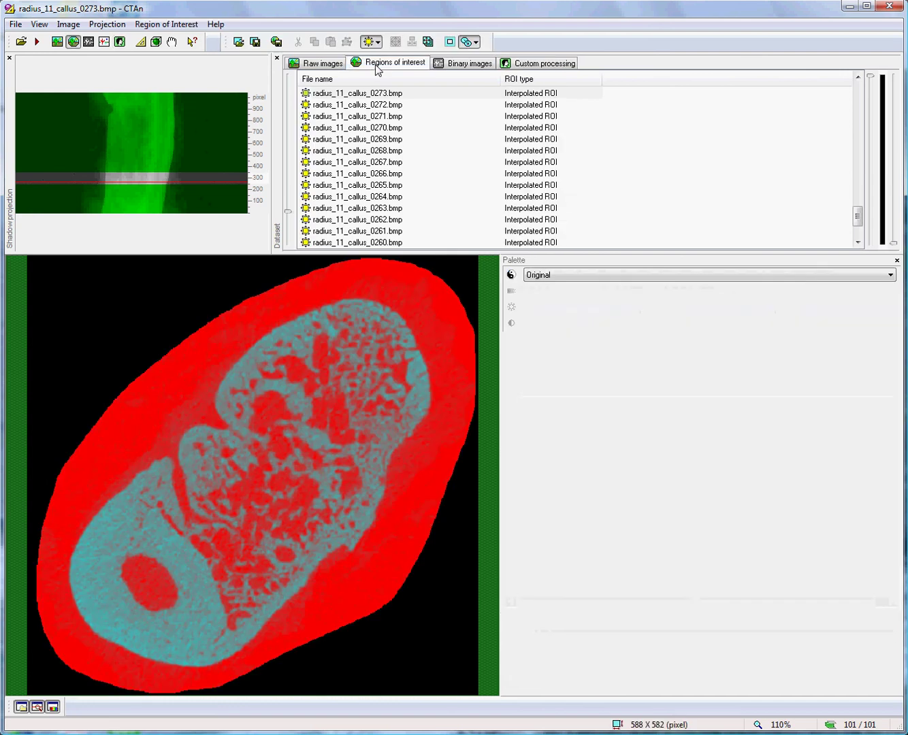
click(532, 65)
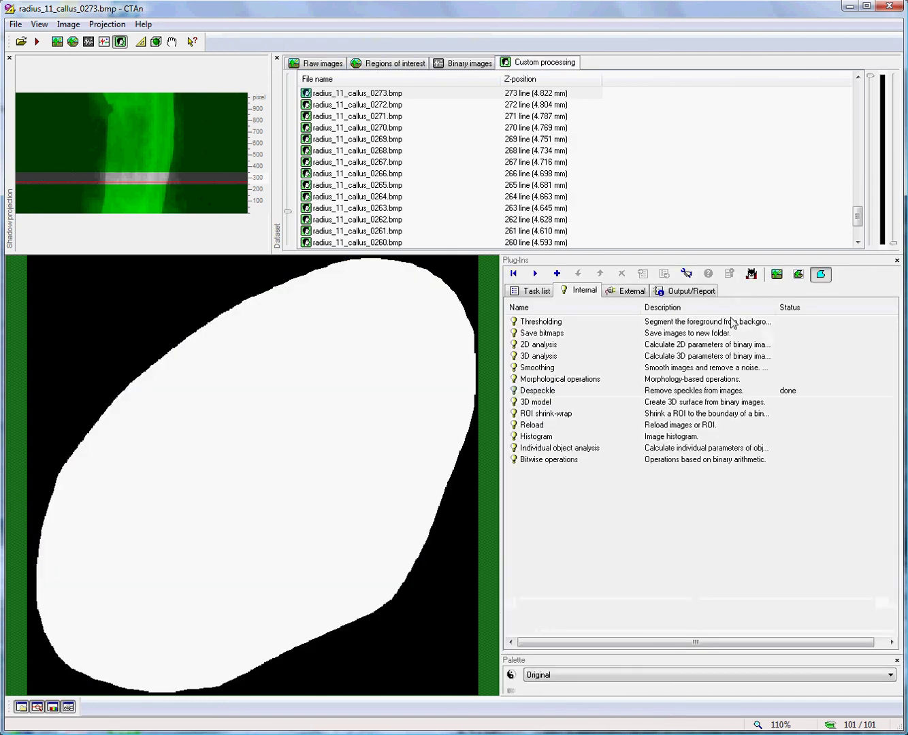
click(778, 274)
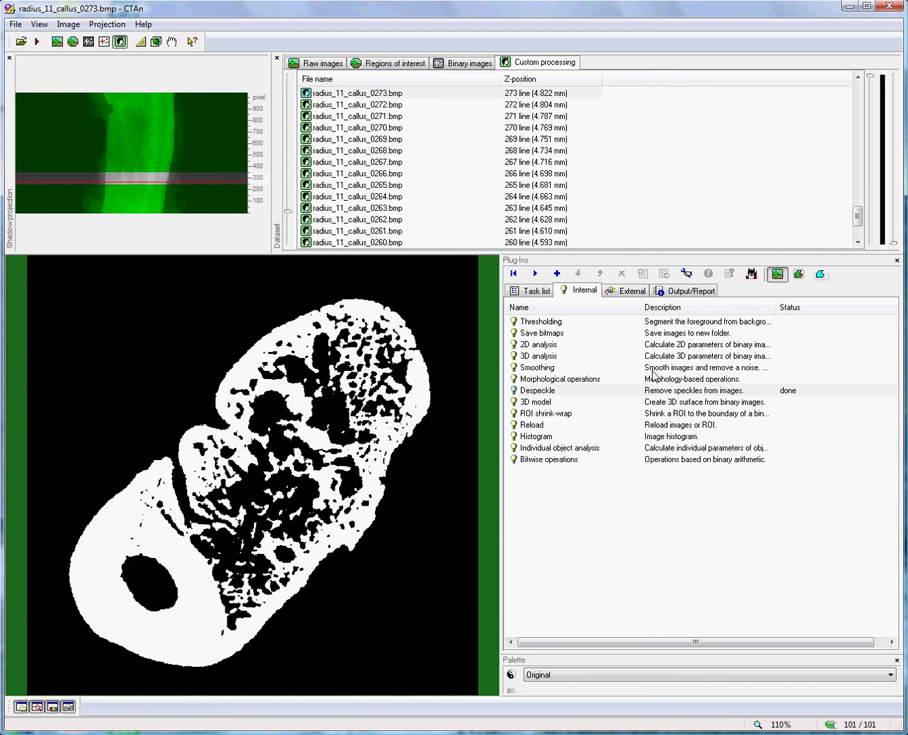
click(551, 417)
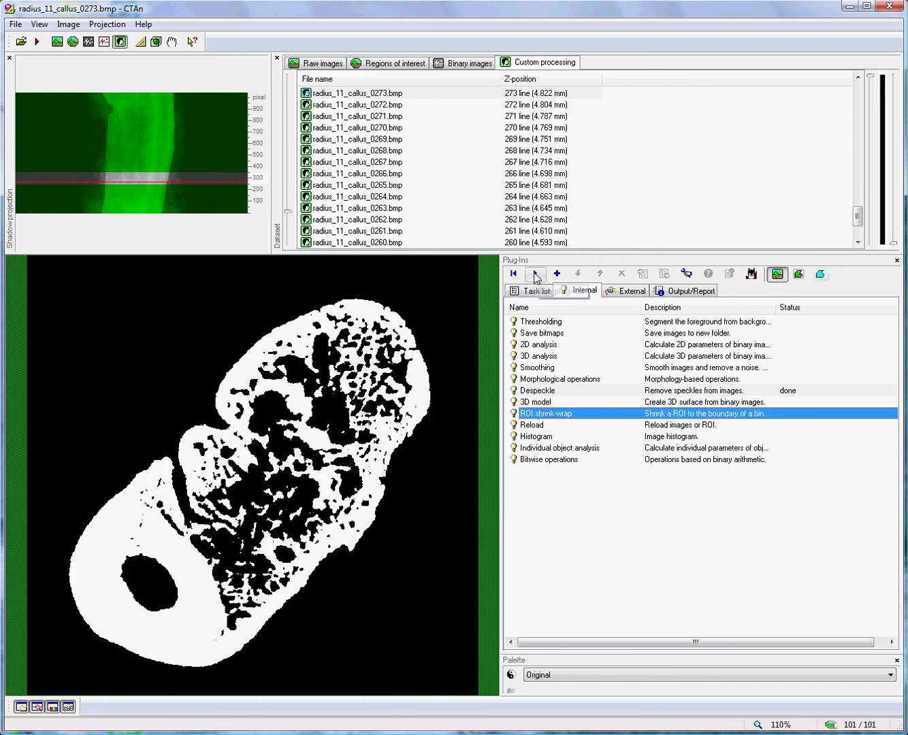
click(536, 275)
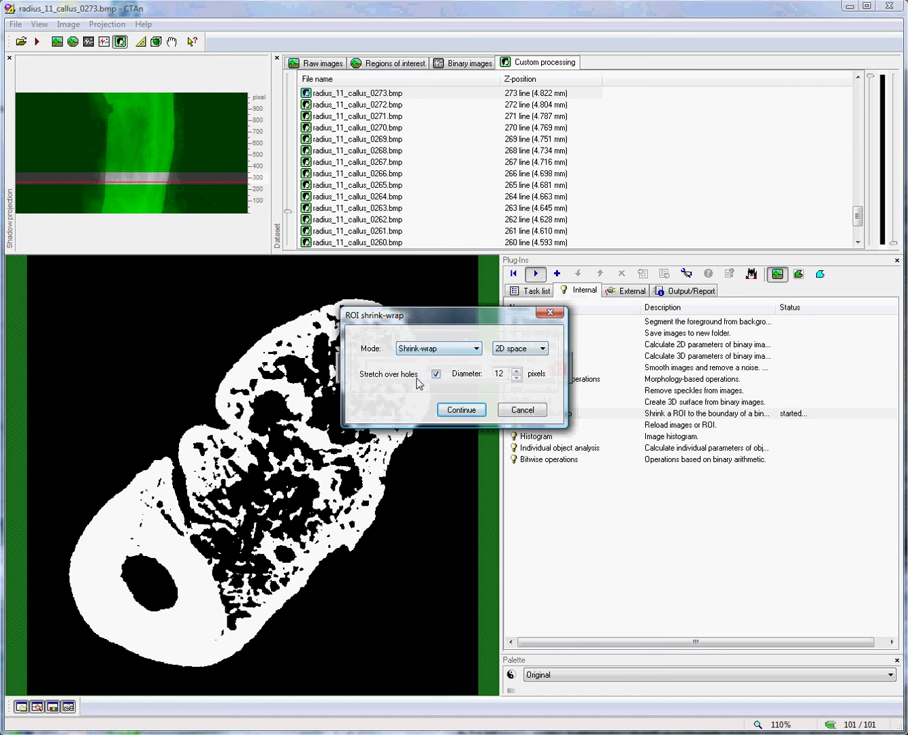
click(437, 374)
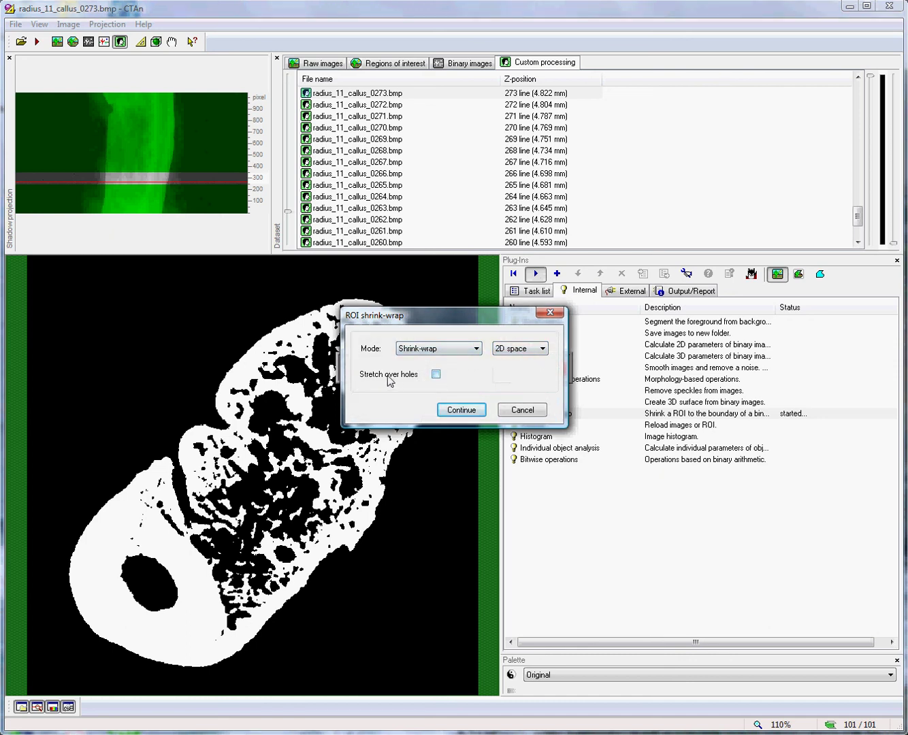
click(463, 412)
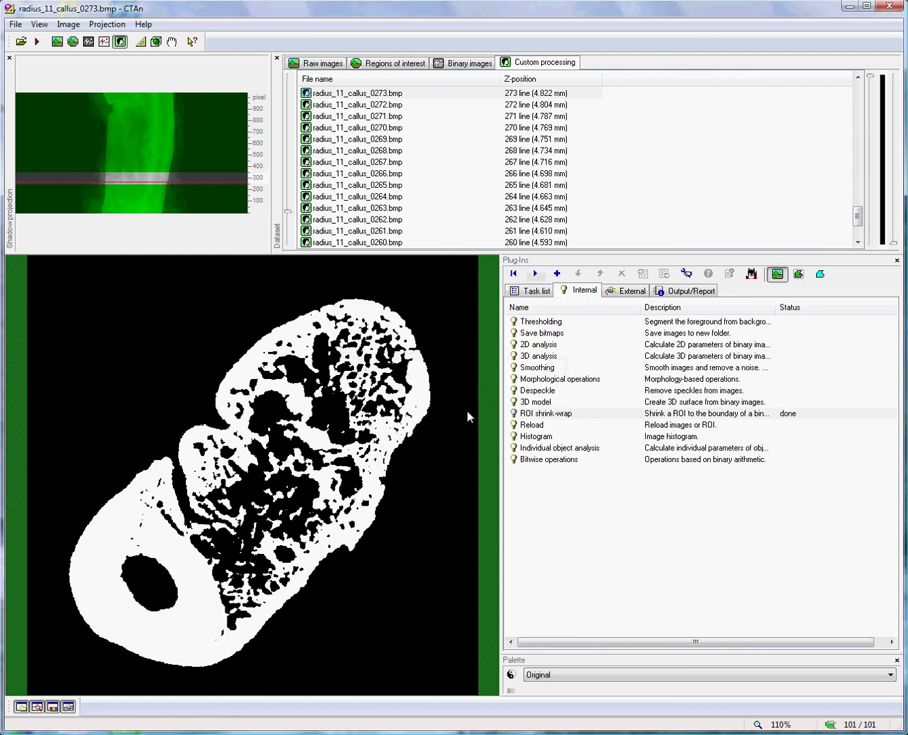
click(821, 275)
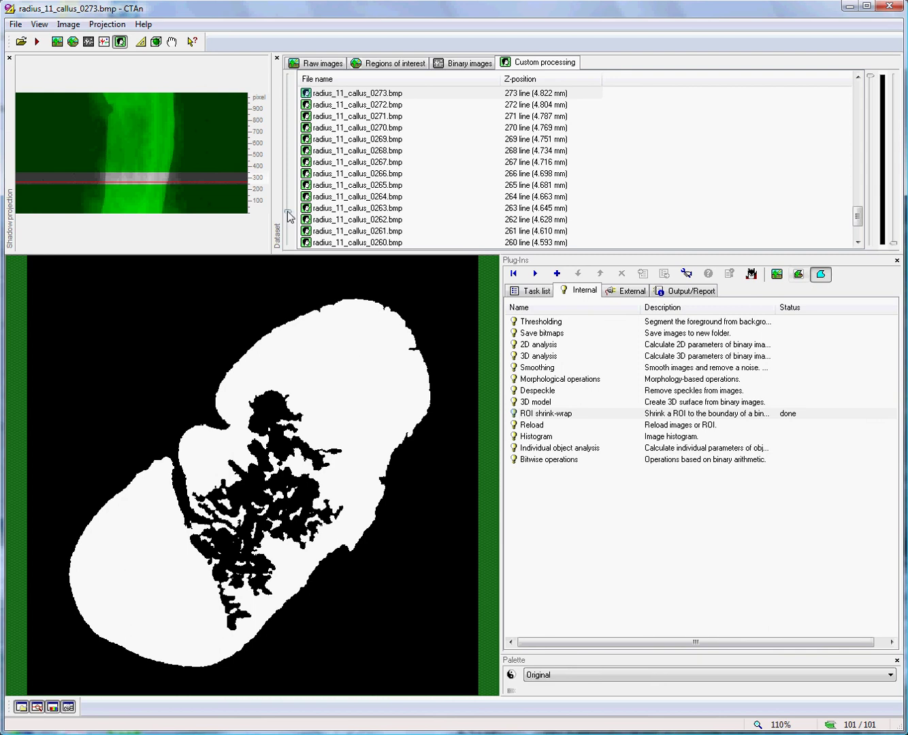
click(289, 212)
drag(290, 211, 291, 205)
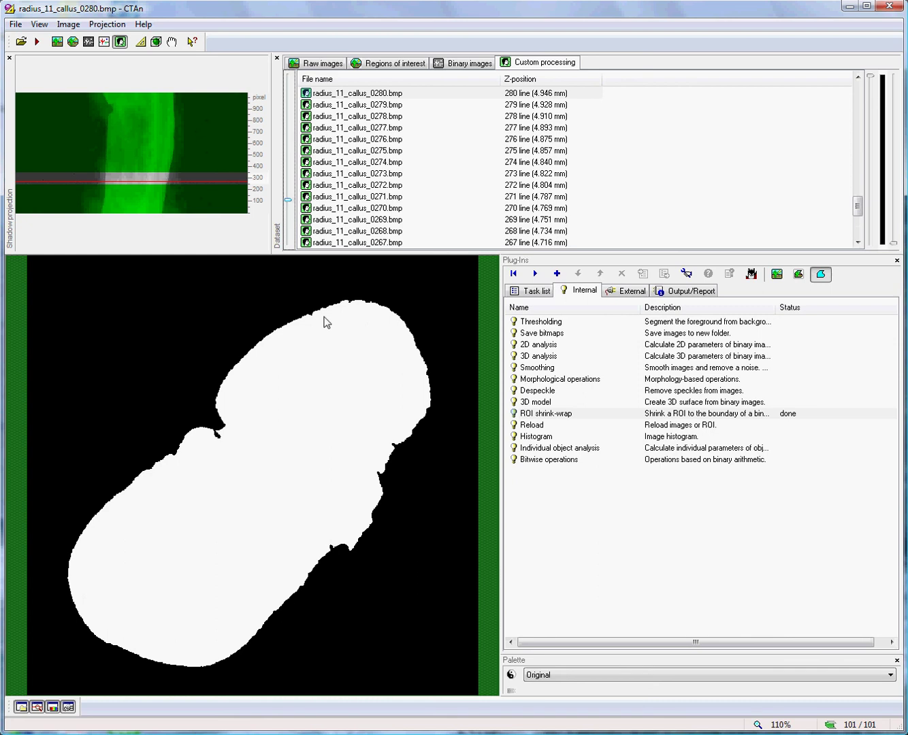
drag(289, 200, 289, 214)
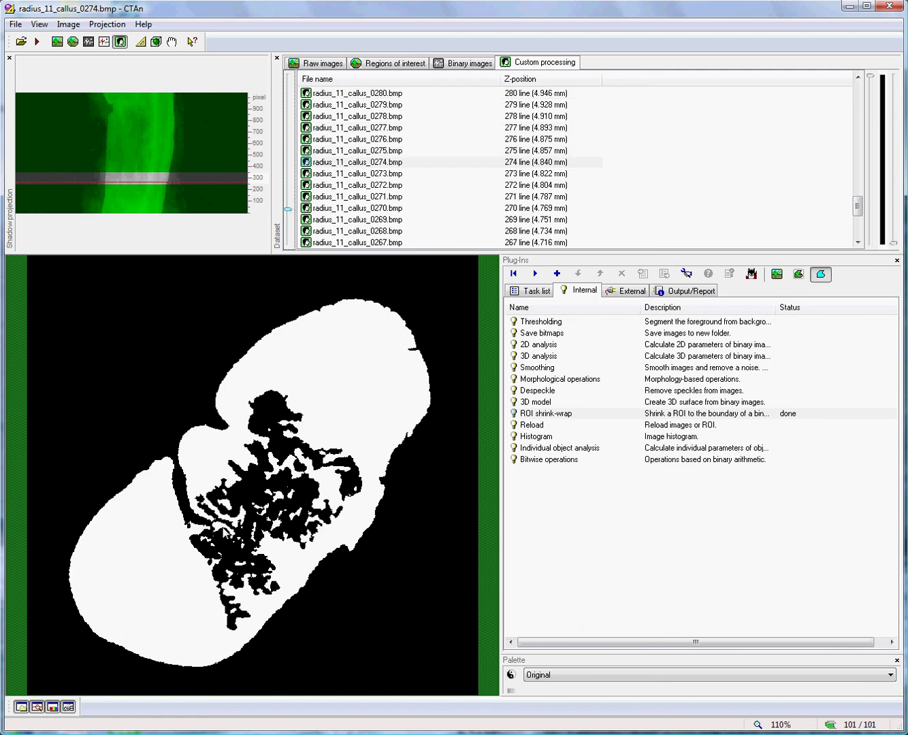
Reload the original callus ROI with the Reload plug-in
click(546, 427)
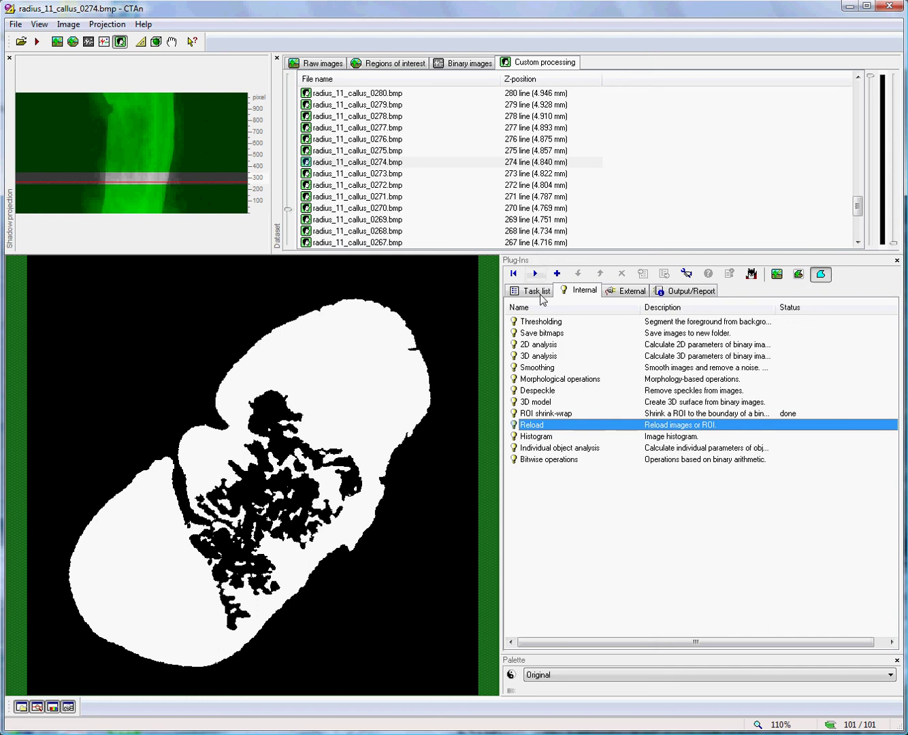
click(535, 273)
click(533, 368)
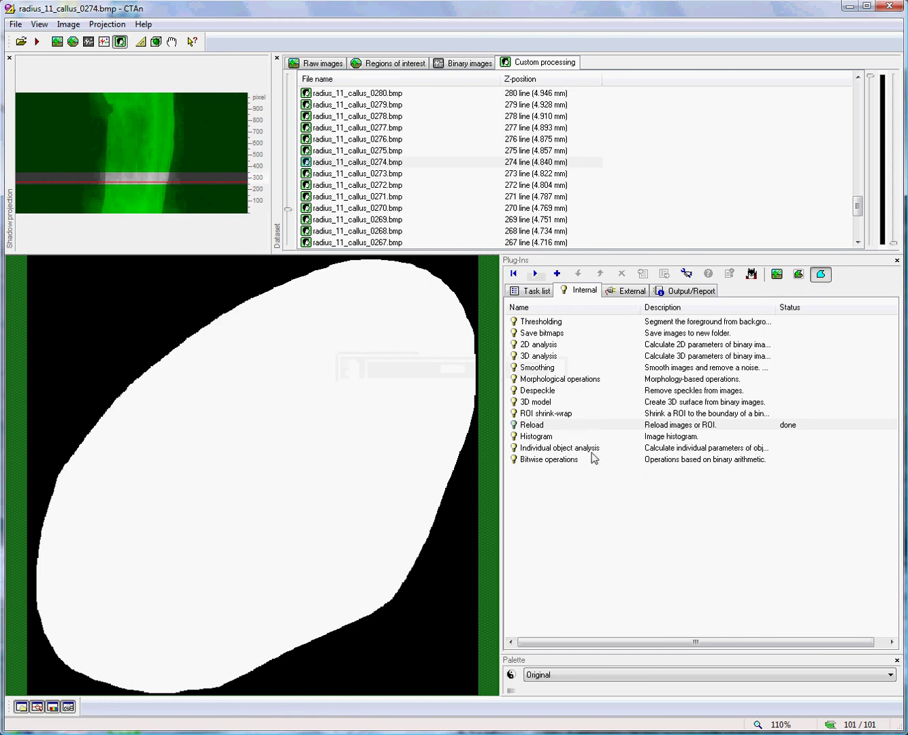
Shrink-wrap the ROI with Stretch over holes enabled at a 16-pixel diameter
click(539, 413)
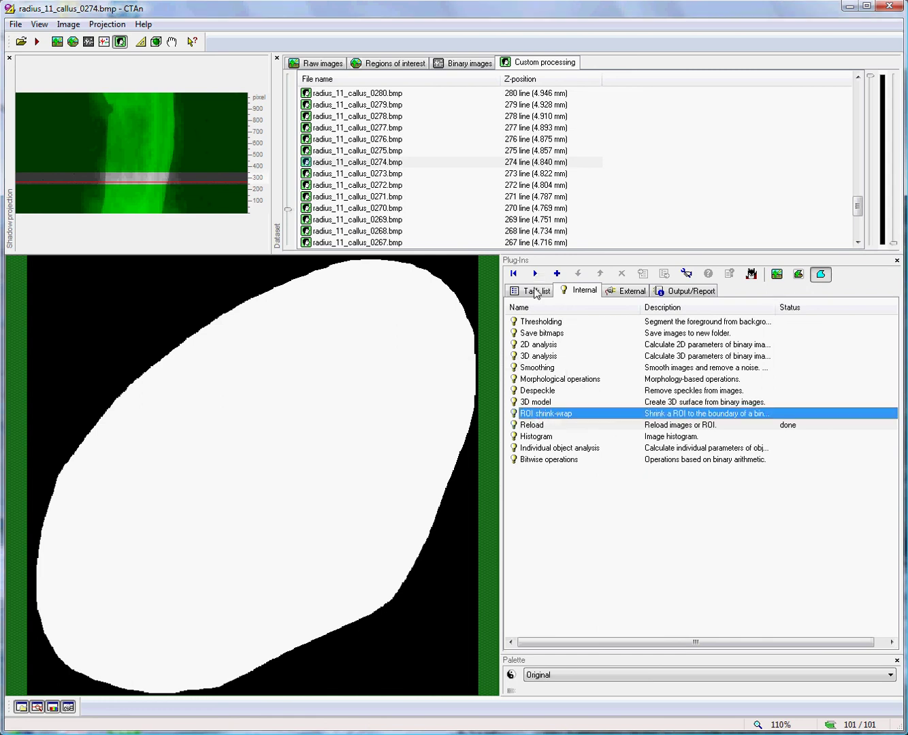
click(535, 275)
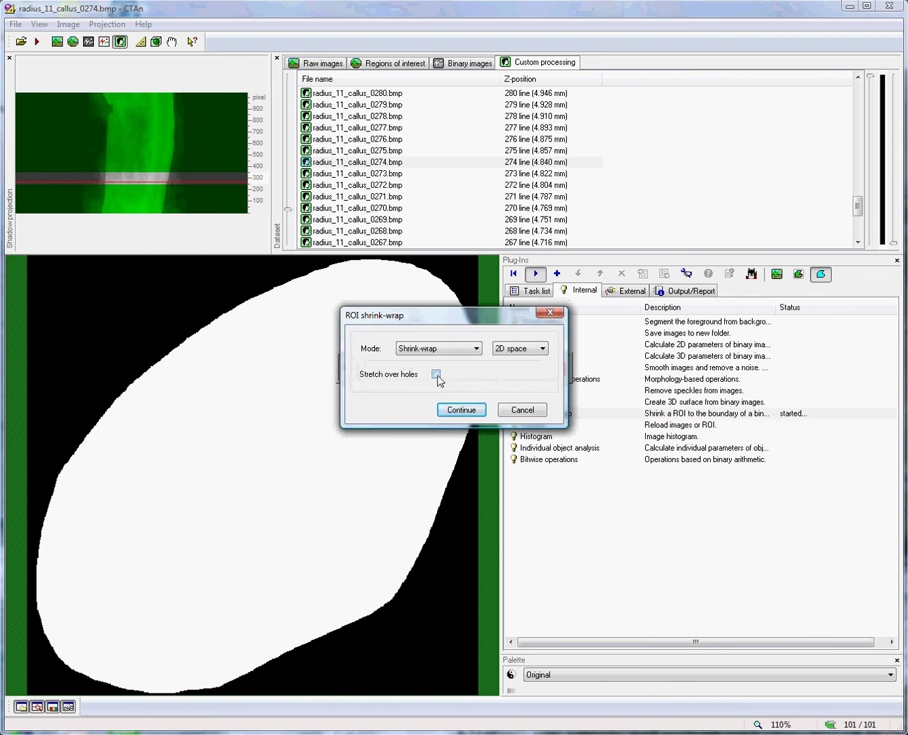
click(434, 376)
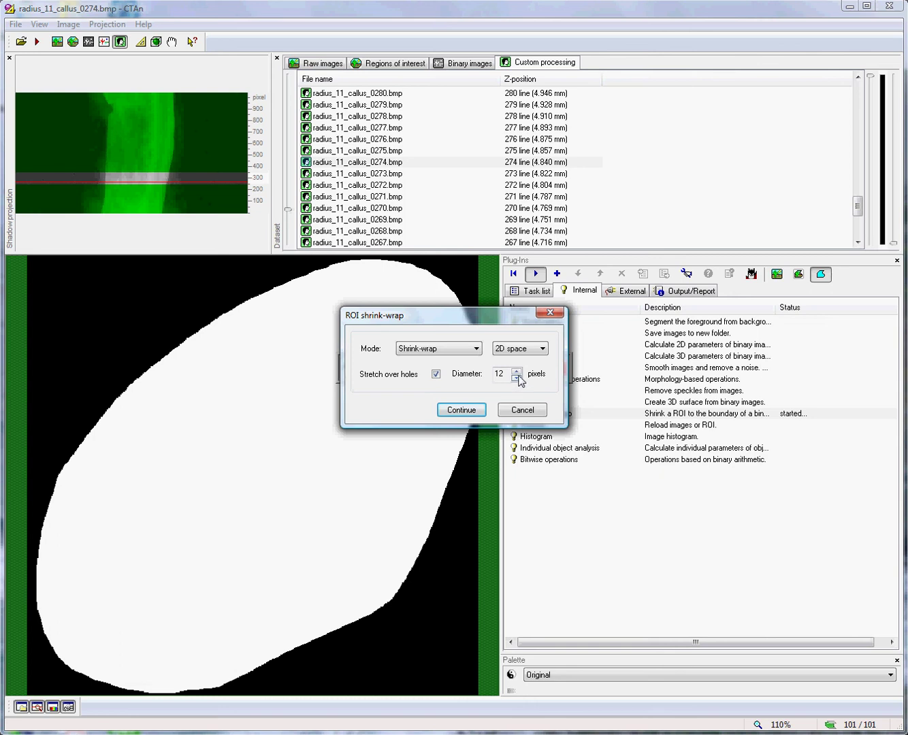
click(517, 371)
click(516, 373)
click(468, 412)
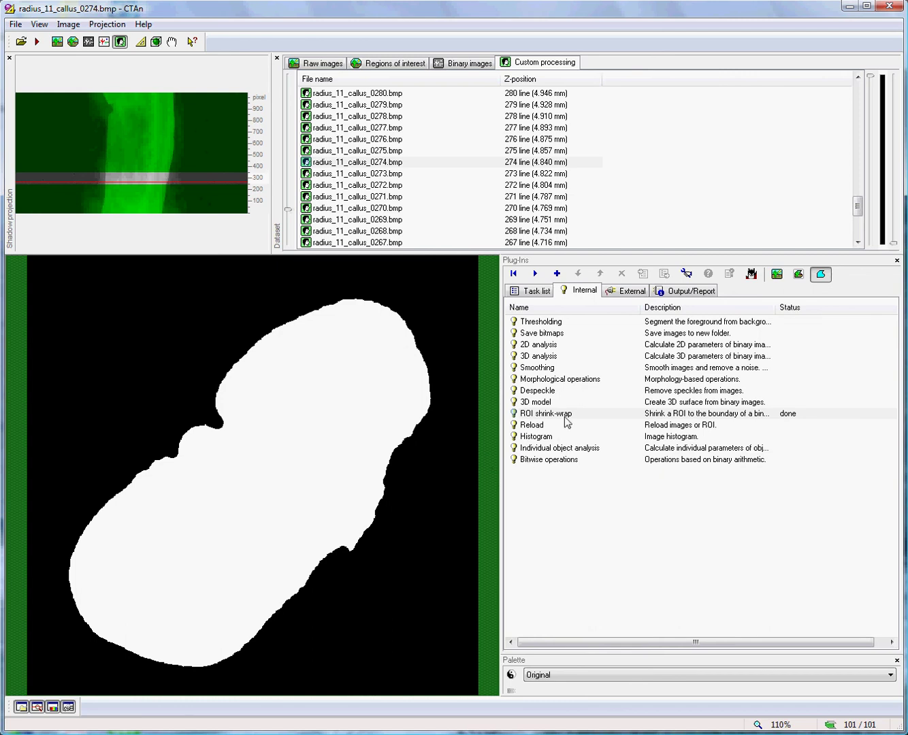
click(290, 218)
drag(290, 227, 306, 119)
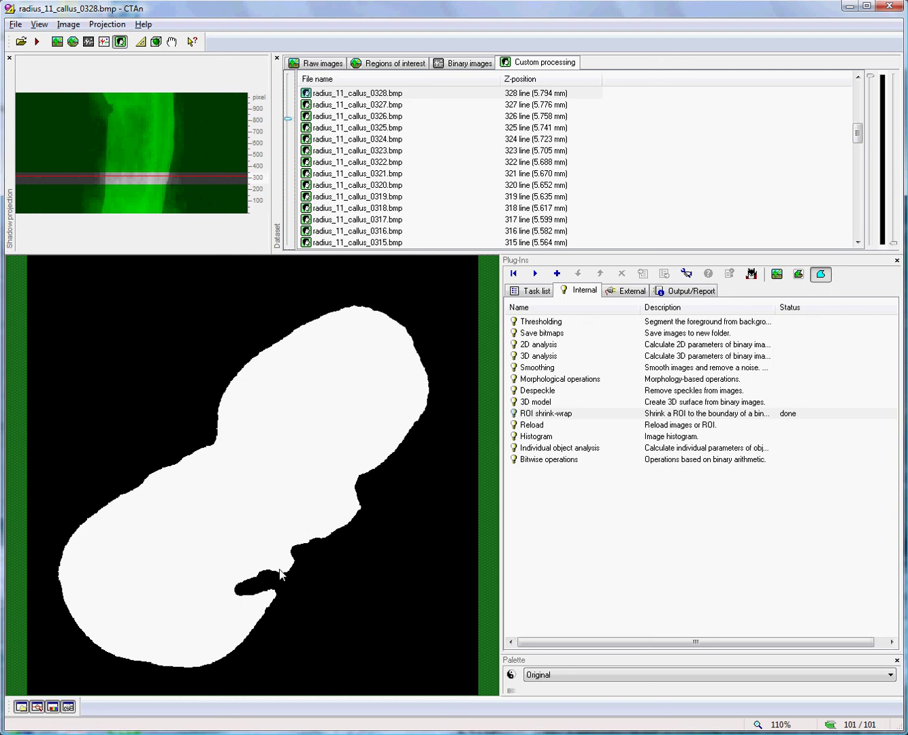
key(ctrl+1)
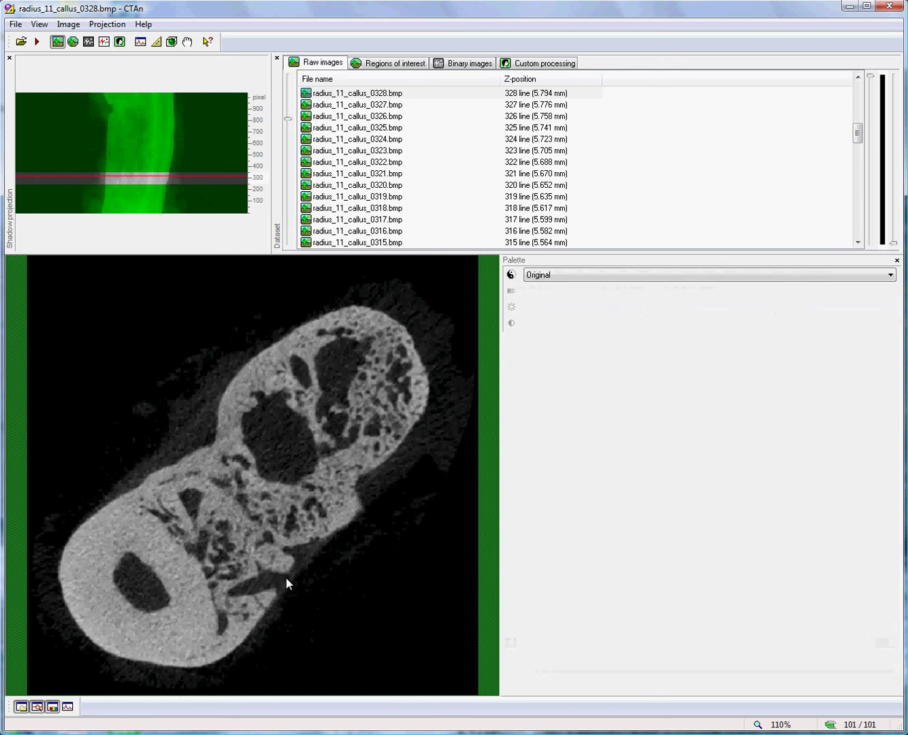
key(ctrl+3)
key(ctrl+4)
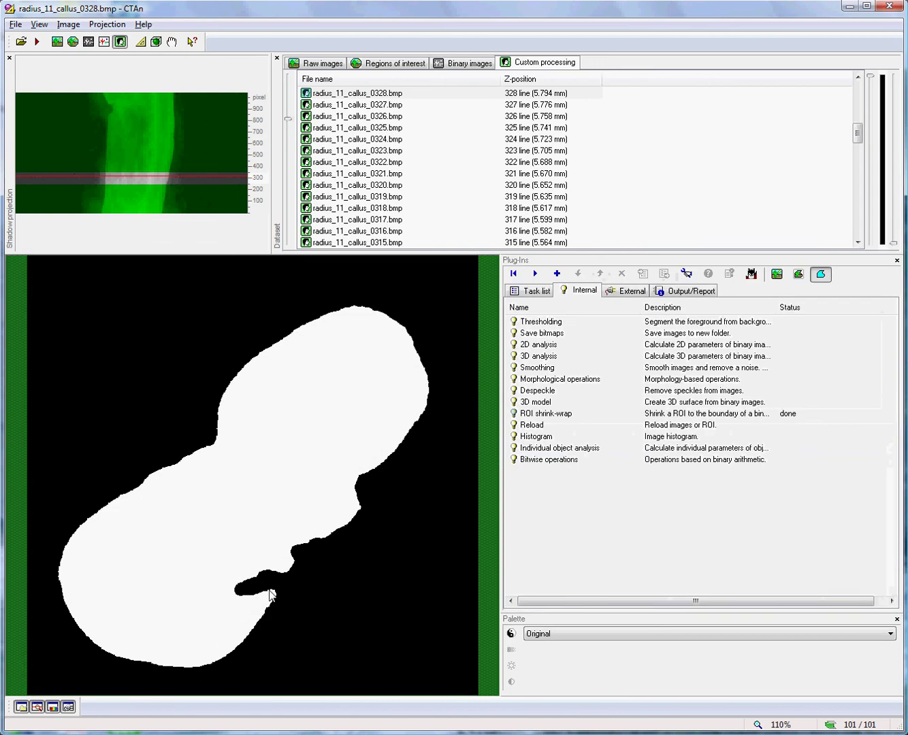
key(ctrl+3)
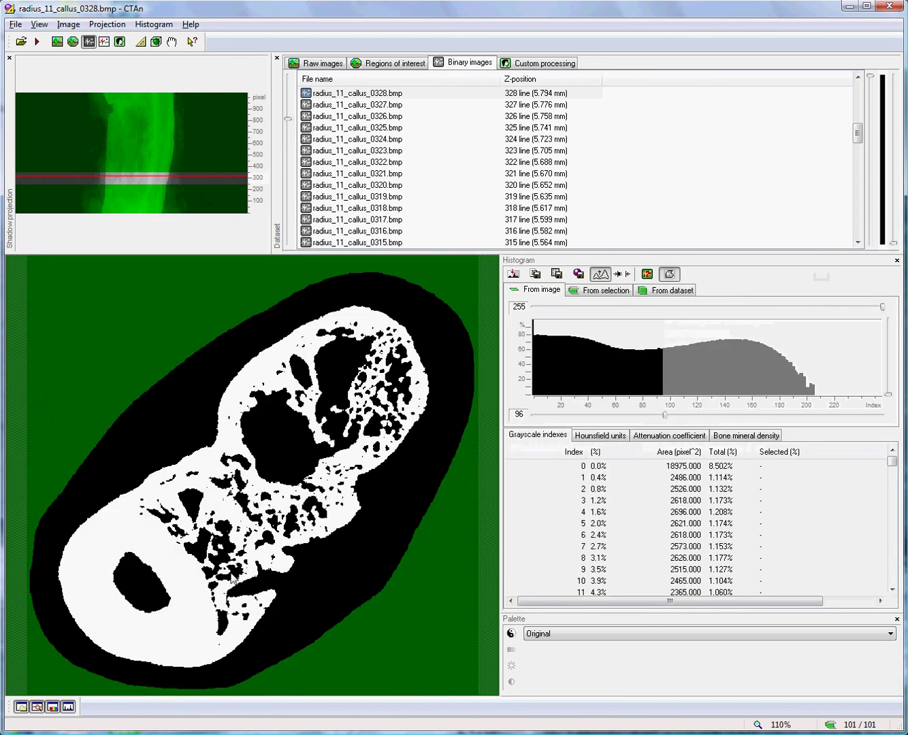
key(ctrl+4)
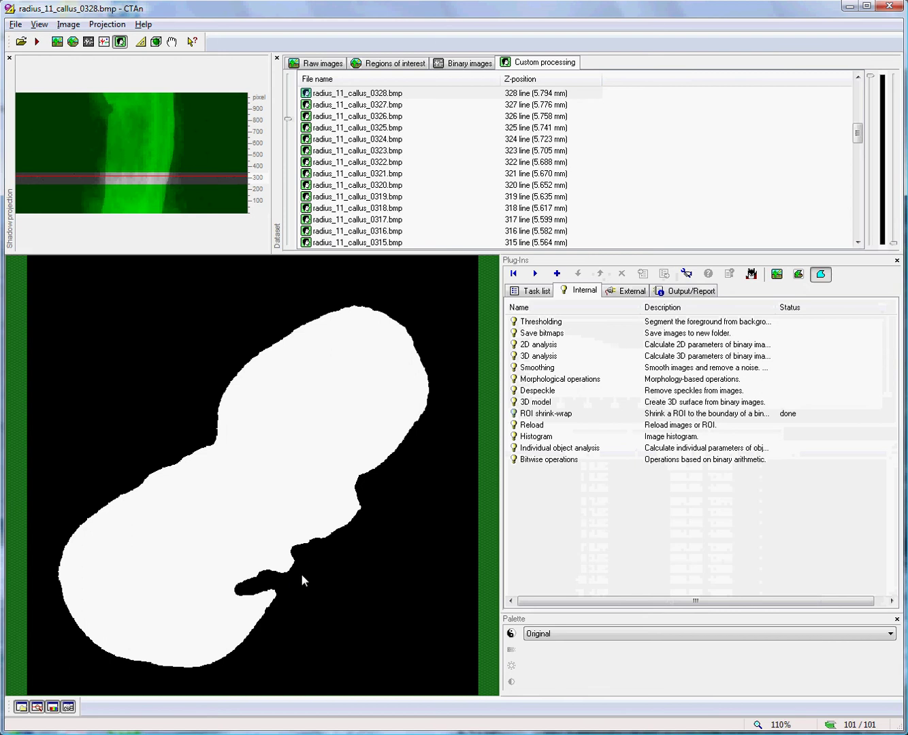
key(ctrl+2)
key(ctrl+4)
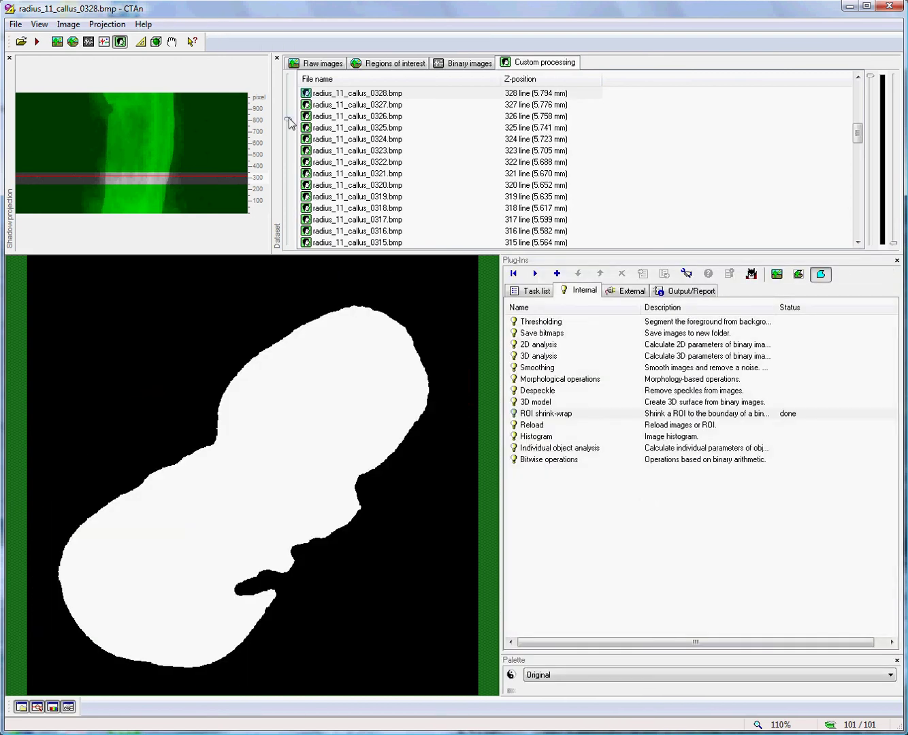
drag(290, 122, 296, 169)
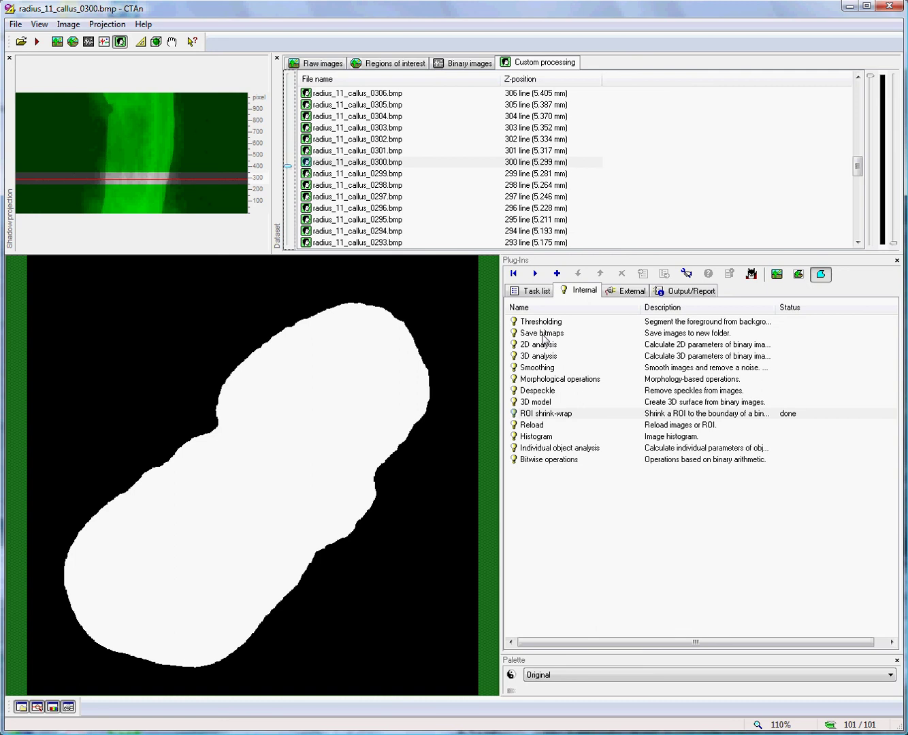
Run Save bitmaps with Apply to: ROI, BMP format and Convert to monochrome (1 bit)
click(545, 334)
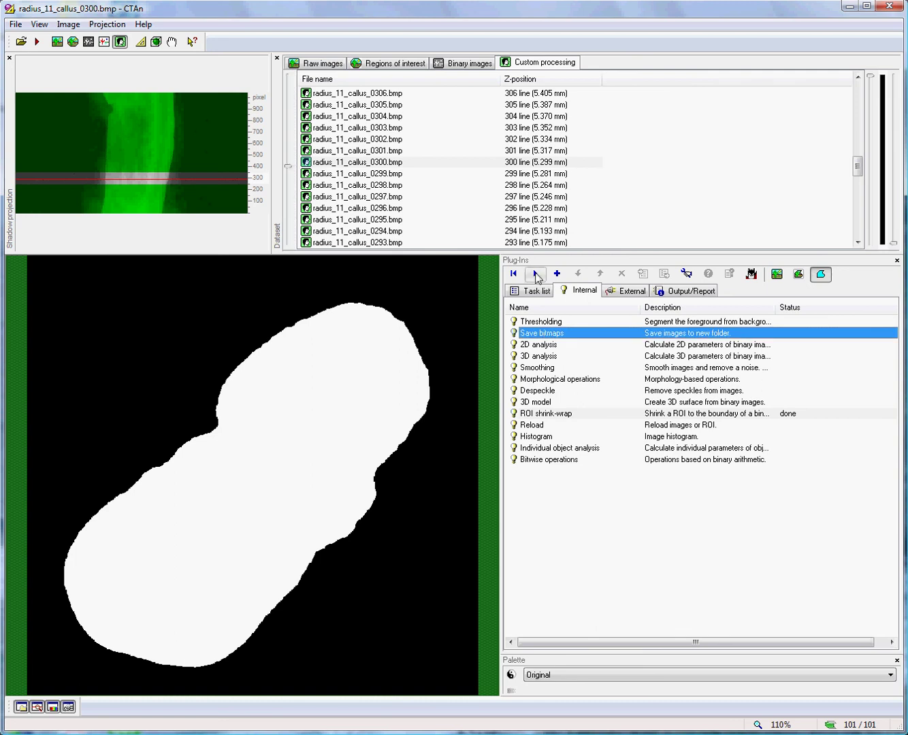
click(536, 275)
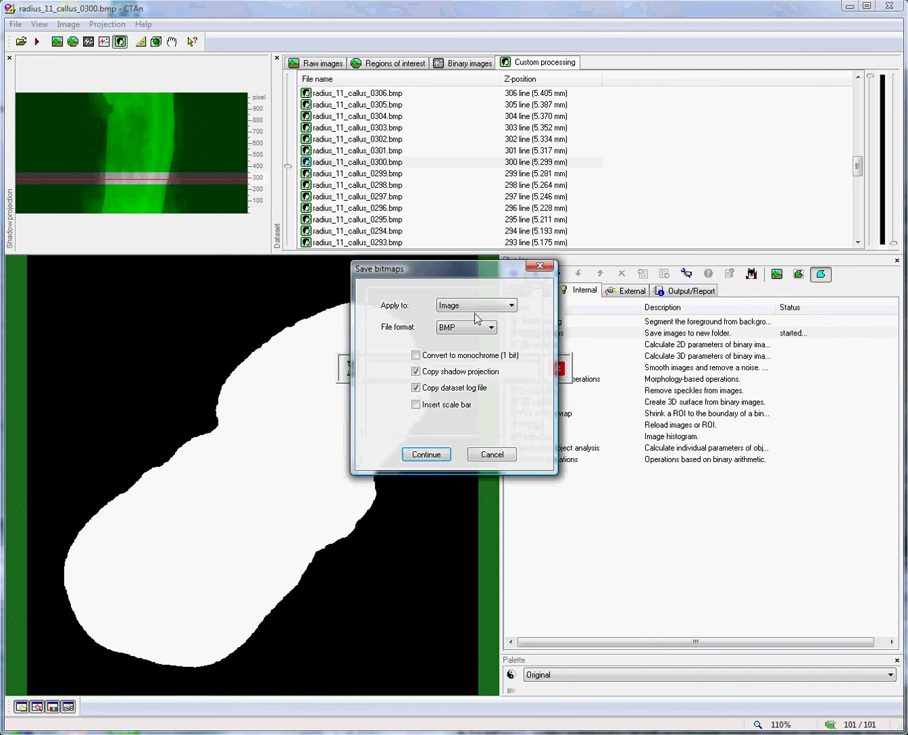
click(466, 308)
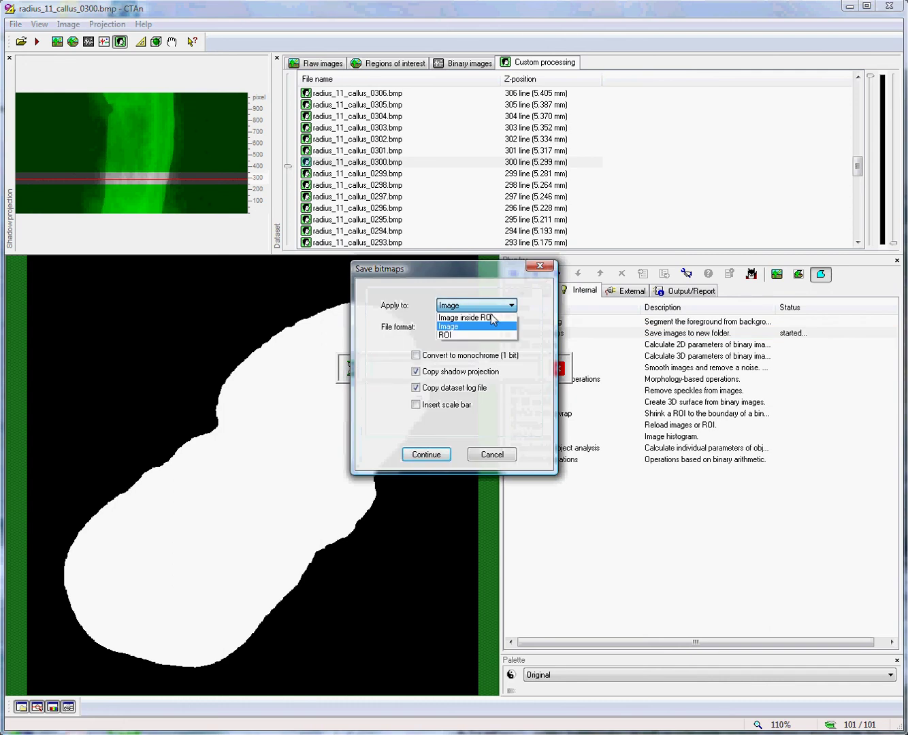
click(461, 336)
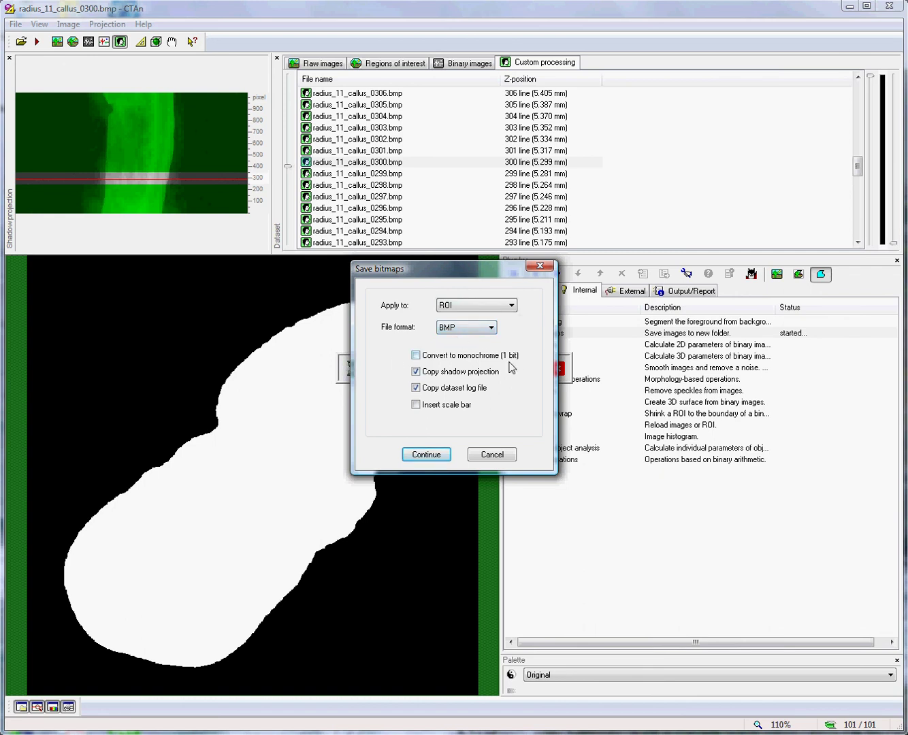
click(415, 355)
click(429, 452)
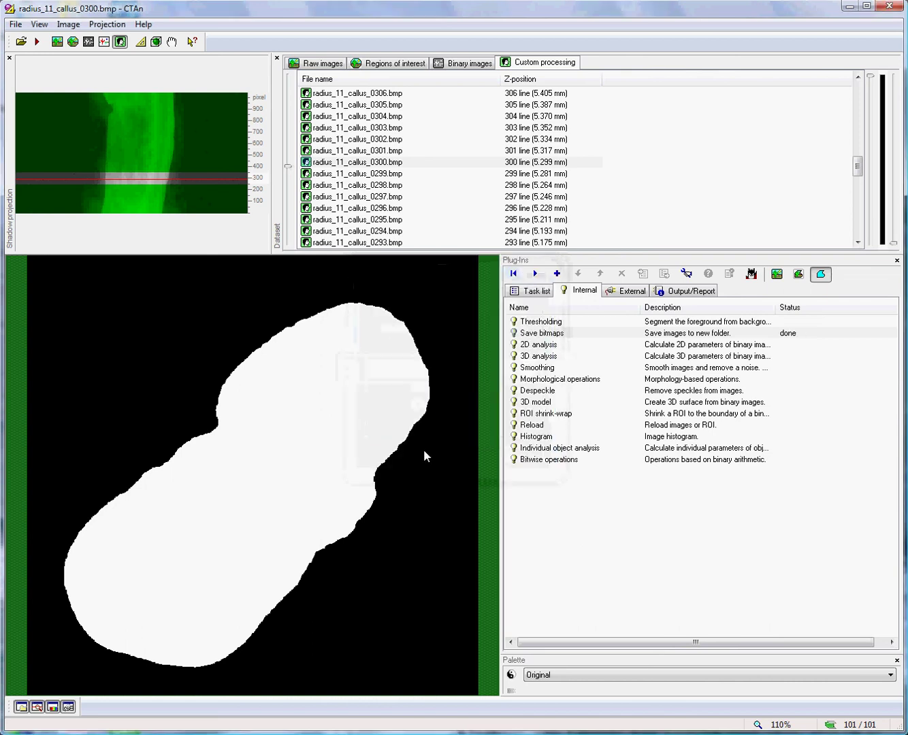